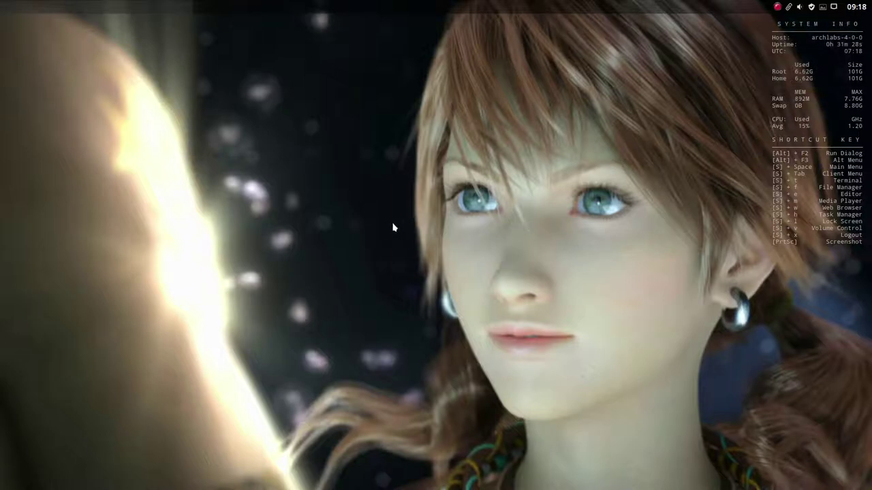
# Open a termite terminal with Super+T and close it again, leaving the bare desktop
pyautogui.press('super+t')
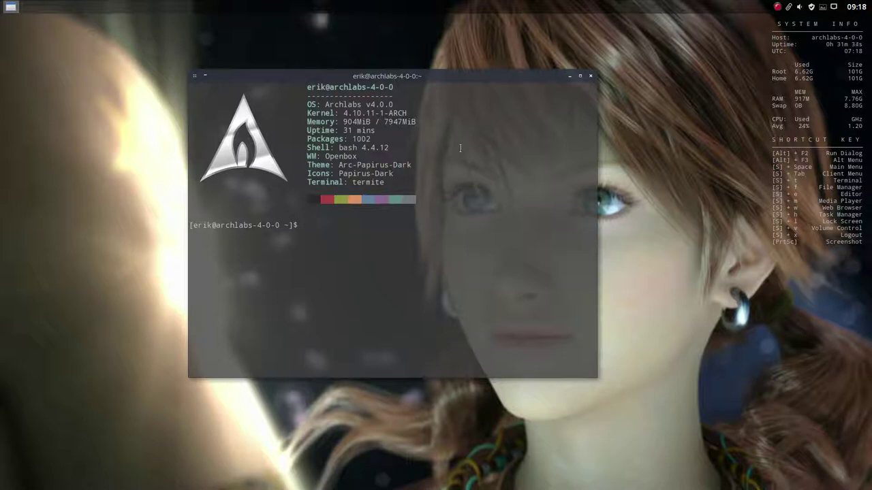
pyautogui.click(591, 77)
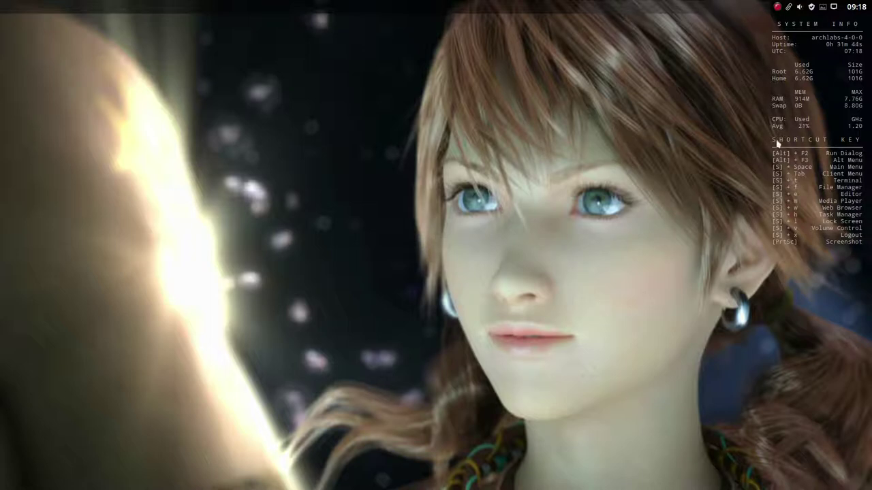
# Switch the desktop conky to conky/AUL-acros.conkyrc using the Conky Chooser
pyautogui.rightClick(519, 153)
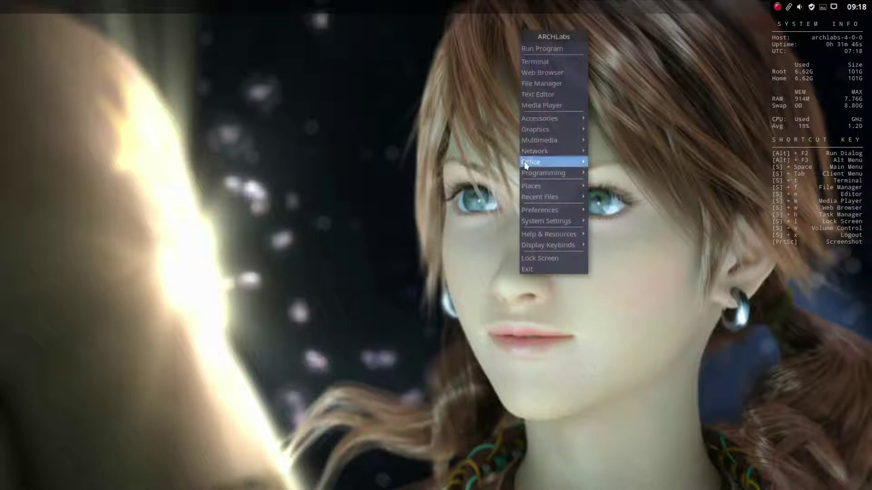
pyautogui.moveTo(565, 210)
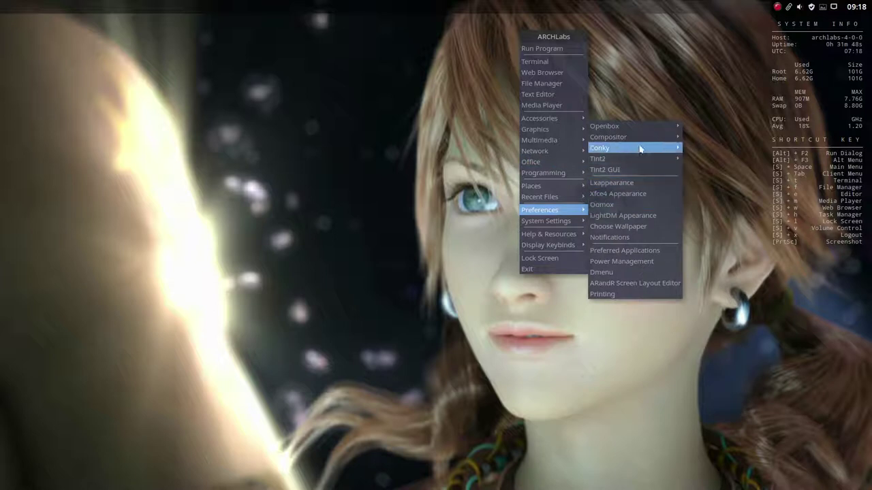
pyautogui.moveTo(657, 148)
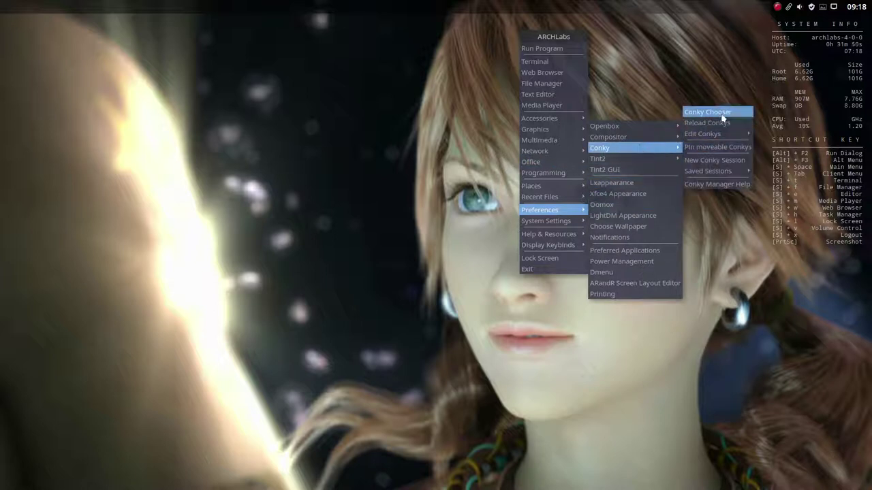
pyautogui.click(709, 113)
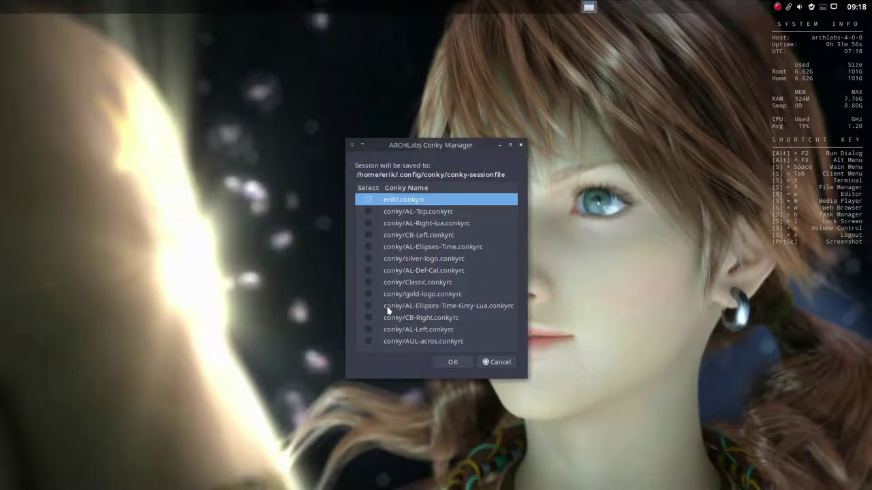
pyautogui.click(369, 342)
pyautogui.click(453, 362)
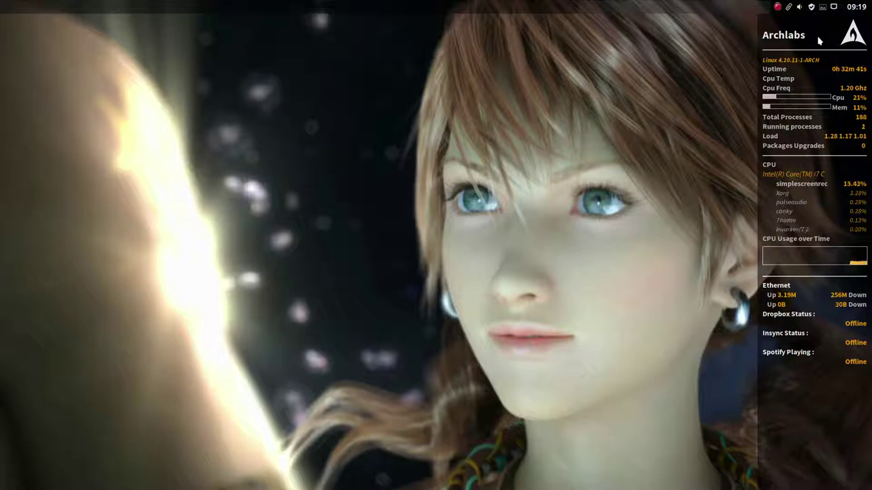
# Open the tray update checker's options menu and dismiss it without choosing anything
pyautogui.rightClick(812, 7)
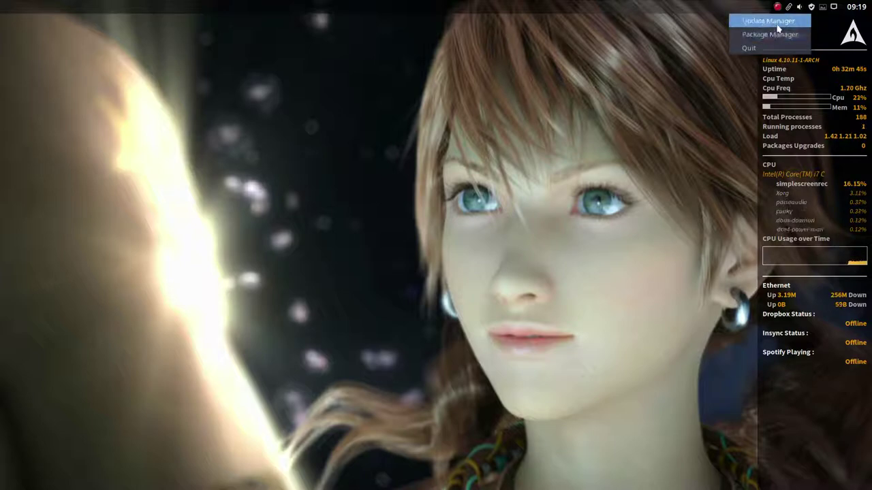
pyautogui.click(703, 242)
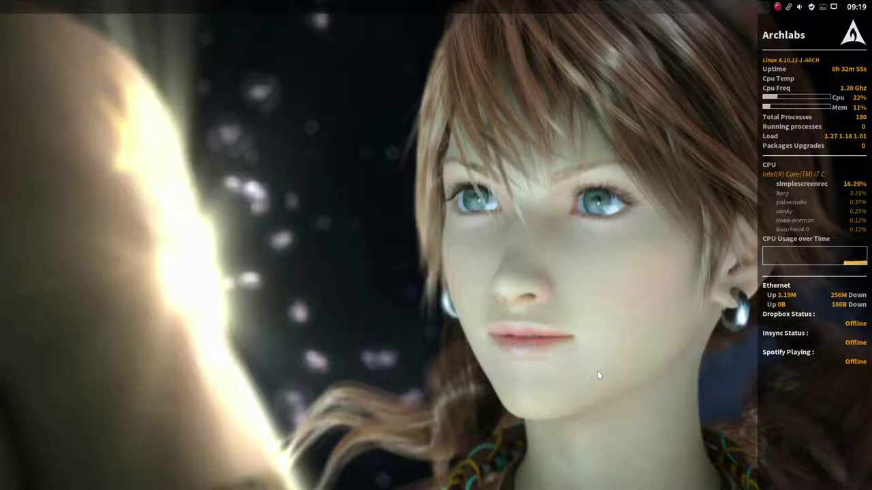
# Open AUL-acros.conkyrc in Geany from Preferences > Conky > Edit Conkys > Running Conkys
pyautogui.rightClick(400, 179)
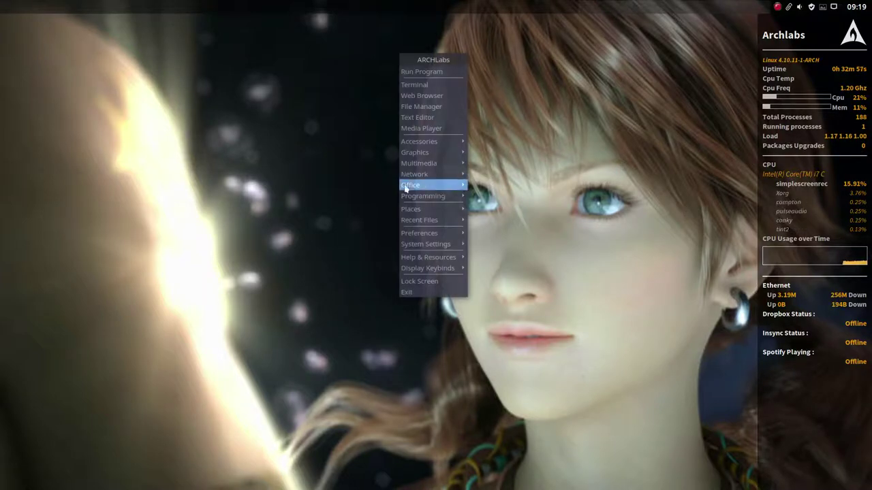
pyautogui.moveTo(419, 221)
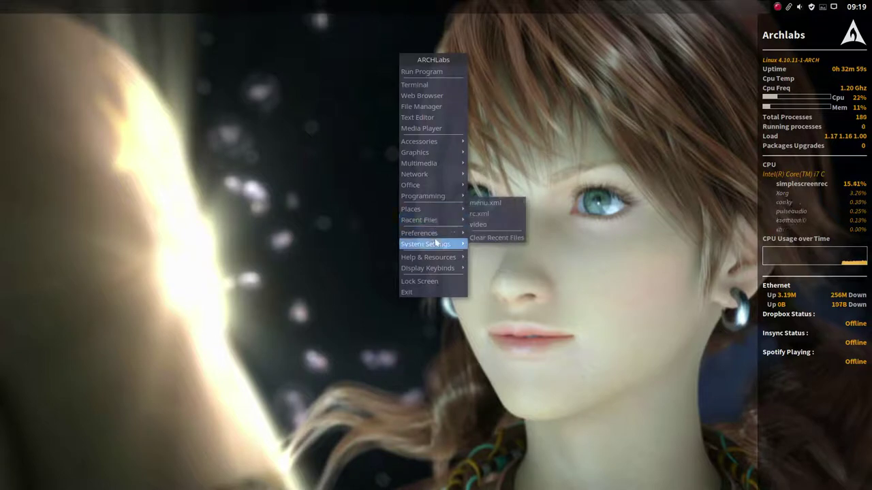
pyautogui.moveTo(436, 234)
pyautogui.moveTo(520, 178)
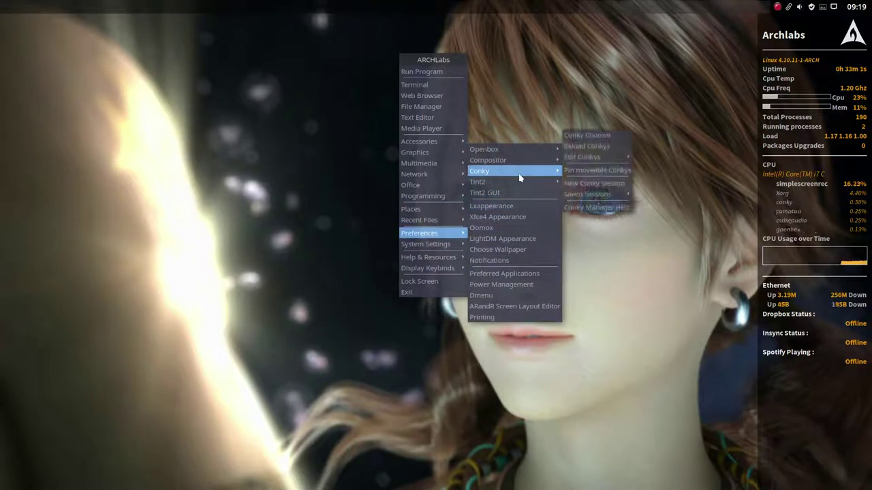
pyautogui.moveTo(611, 161)
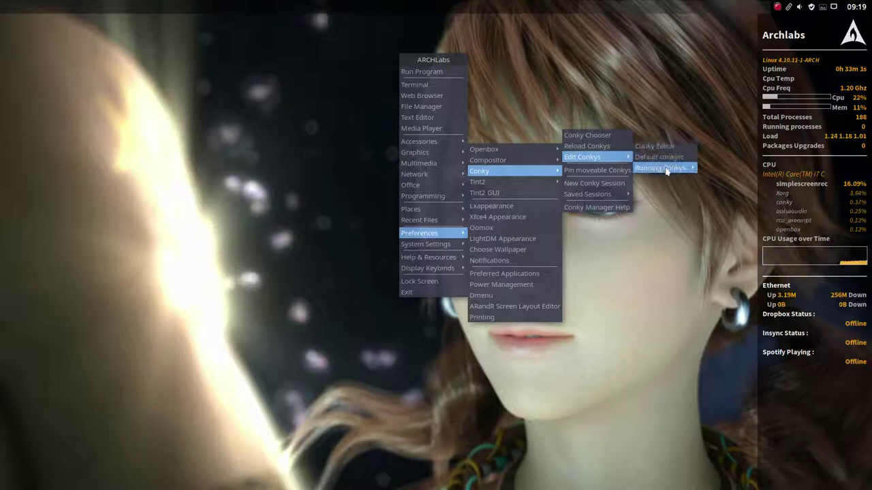
pyautogui.moveTo(674, 167)
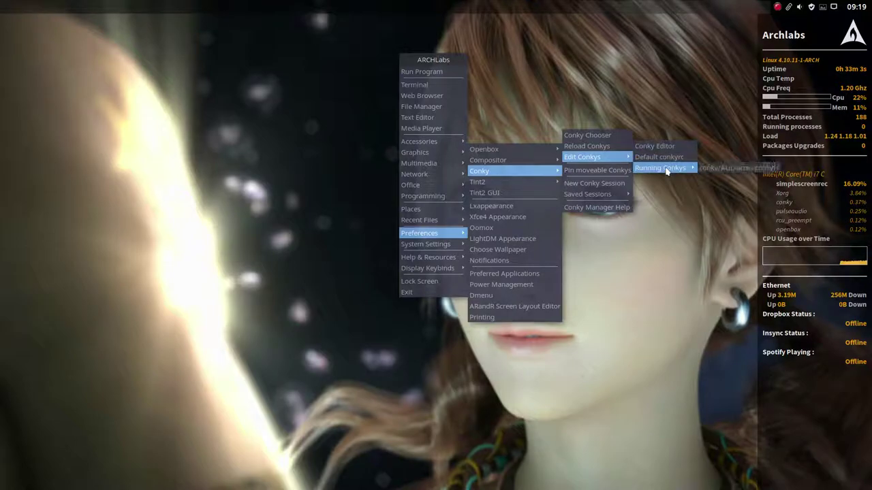
pyautogui.click(739, 168)
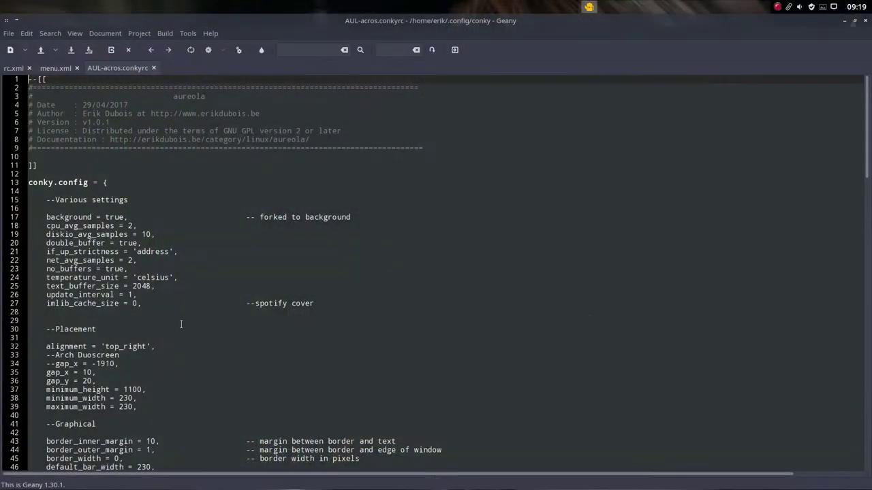
pyautogui.scroll(-20, 180, 324)
pyautogui.scroll(7, 181, 325)
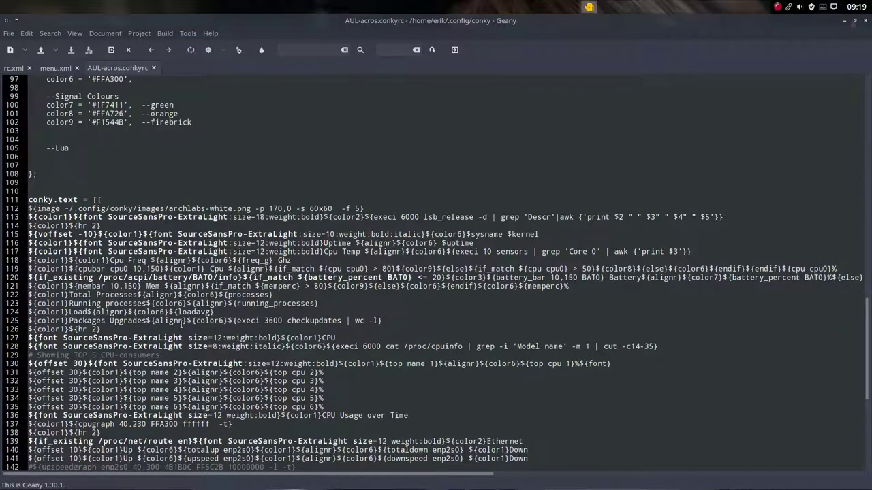
# Search the file for 'temp' and select 'sensors' on the Cpu Temp line 117
pyautogui.hotkey('ctrl', 'f')
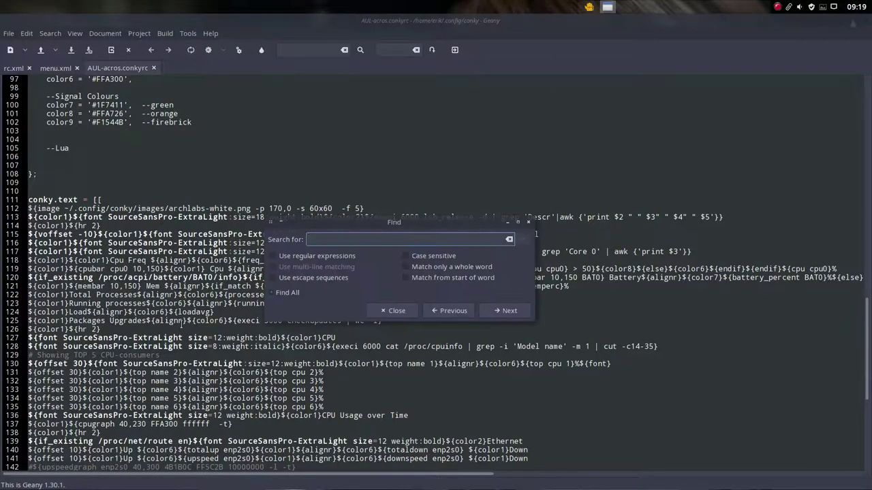
pyautogui.write('tep')
pyautogui.press('Return')
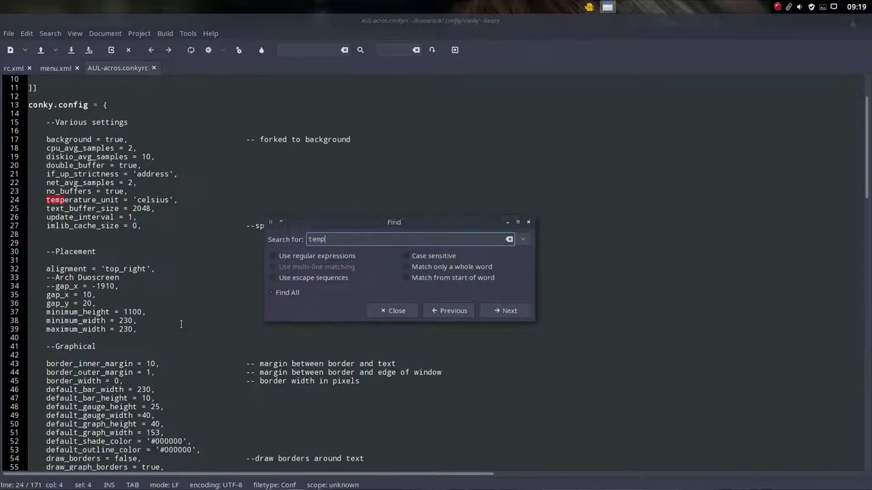
pyautogui.click(508, 310)
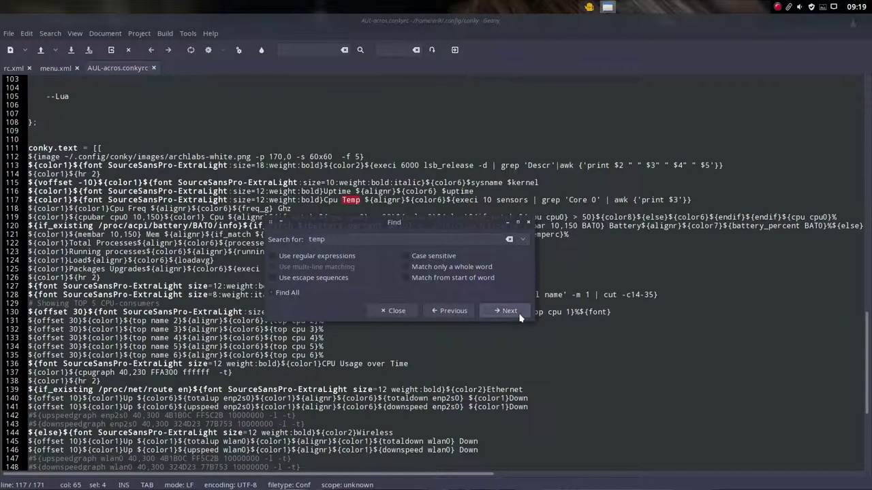
pyautogui.click(528, 222)
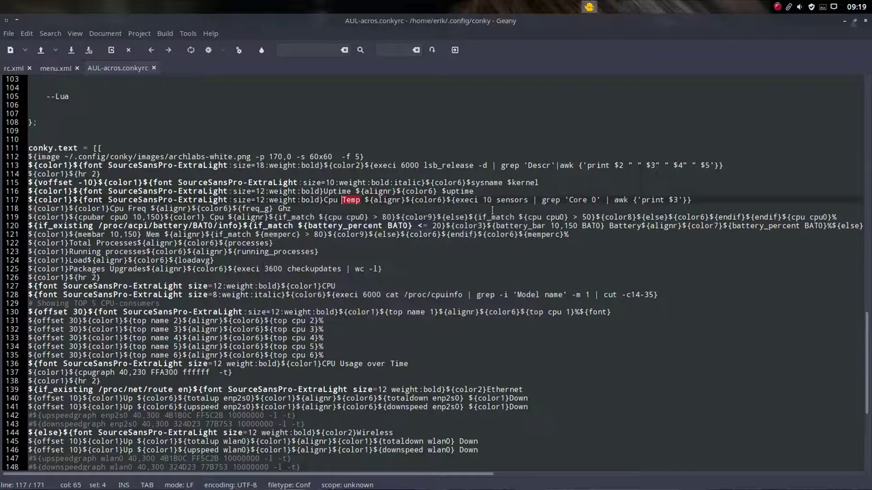
pyautogui.moveTo(496, 201); pyautogui.dragTo(529, 200)
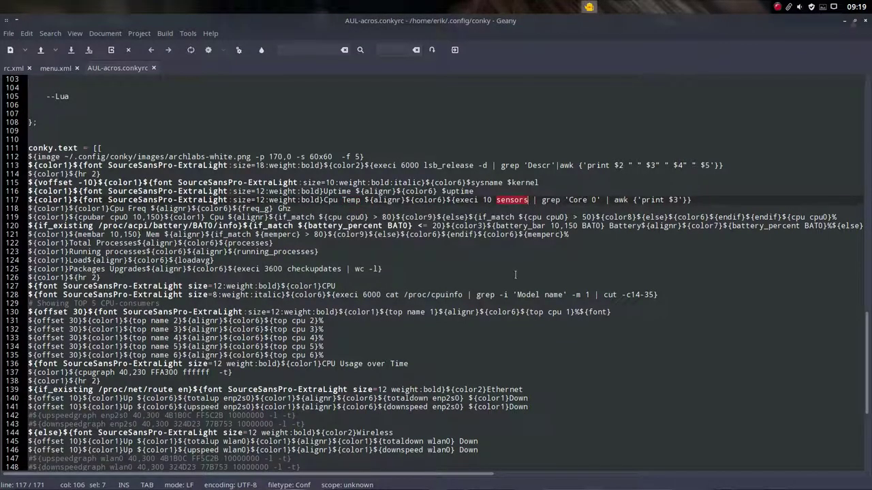
# Install lm_sensors in a termite terminal with sudo pacman -S lm_sensors
pyautogui.press('super+t')
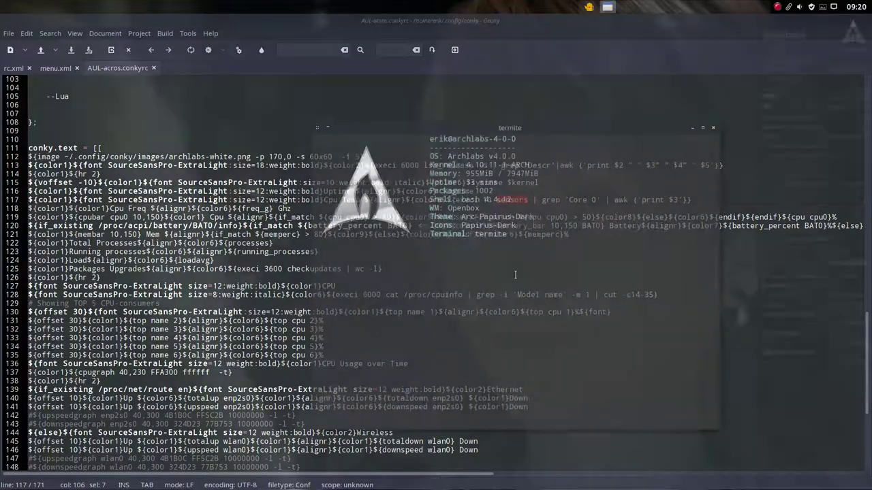
pyautogui.write('sens')
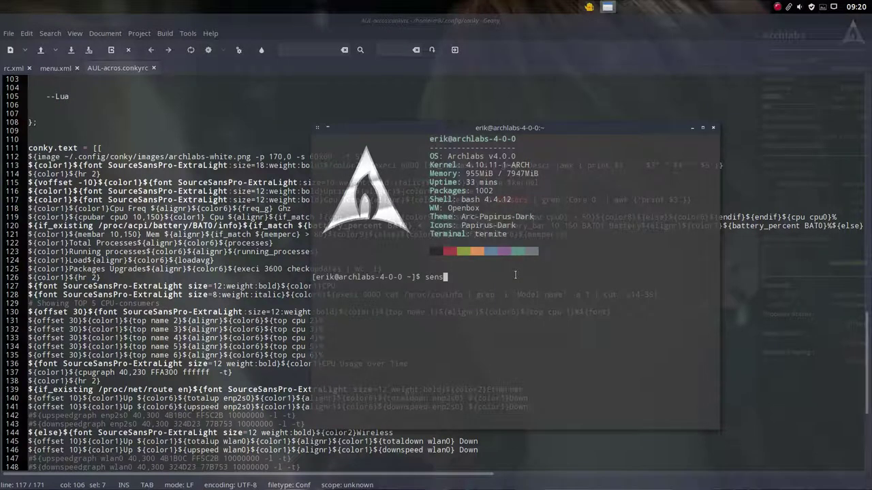
pyautogui.write('ors')
pyautogui.press('BackSpace')
pyautogui.press('BackSpace')
pyautogui.press('BackSpace')
pyautogui.press('BackSpace')
pyautogui.press('BackSpace')
pyautogui.press('BackSpace')
pyautogui.press('BackSpace')
pyautogui.write('sudo pacman -S s')
pyautogui.press('BackSpace')
pyautogui.write('lm')
pyautogui.write('s')
pyautogui.press('BackSpace')
pyautogui.press('Tab')
pyautogui.press('Tab')
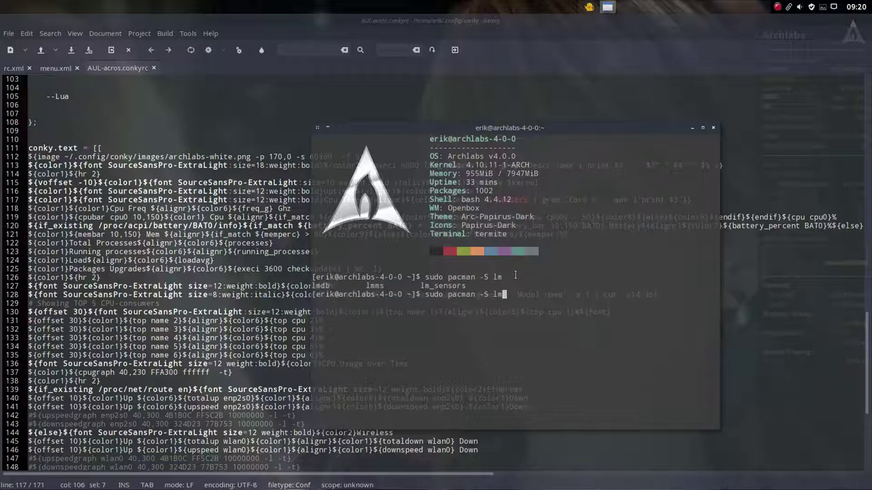
pyautogui.write('_se')
pyautogui.press('Tab')
pyautogui.press('Return')
pyautogui.press('Return')
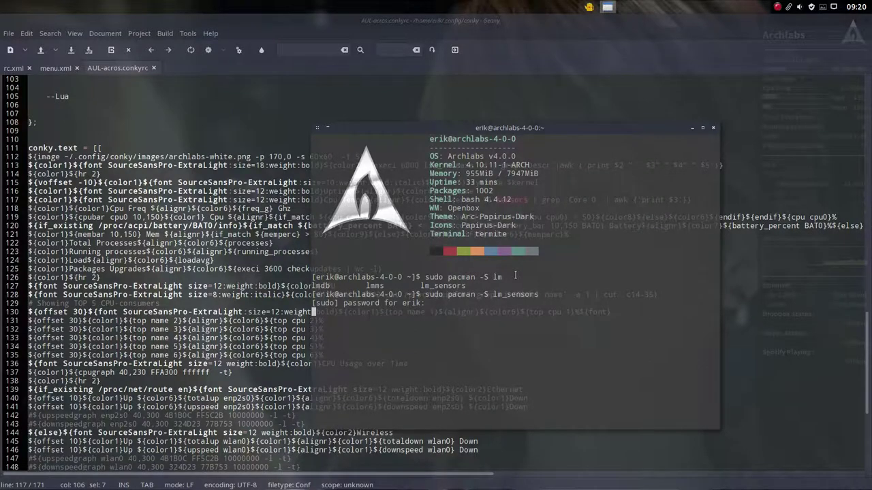
pyautogui.write('y')
pyautogui.press('Return')
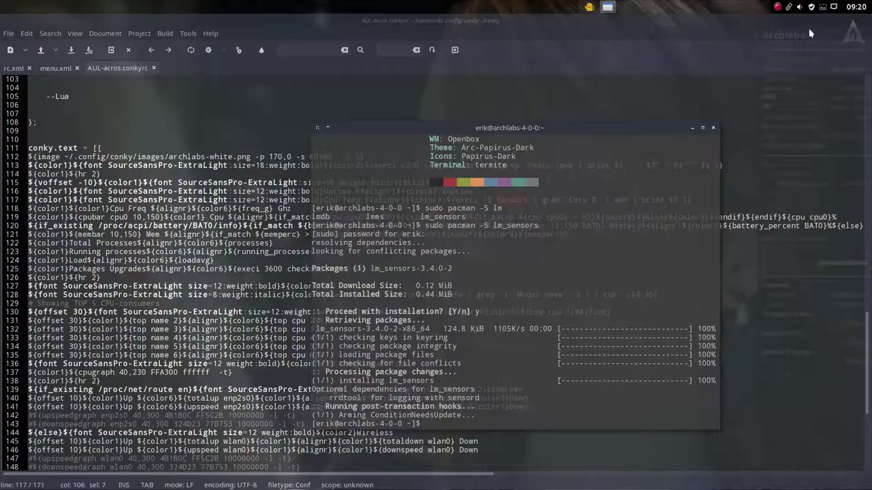
# Reveal the desktop, move the terminal aside, and stop Conky with killall conky
pyautogui.hotkey('ctrl', 'alt', 'Left')
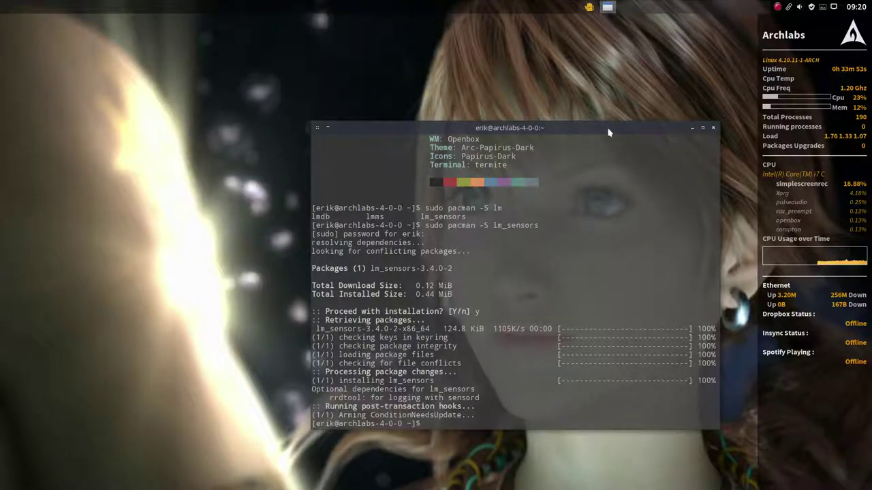
pyautogui.moveTo(608, 132); pyautogui.dragTo(492, 98)
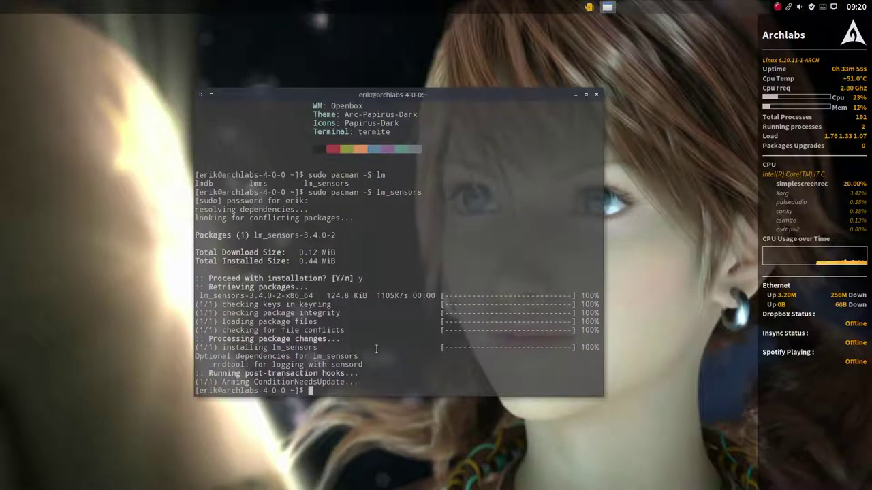
pyautogui.write('kil')
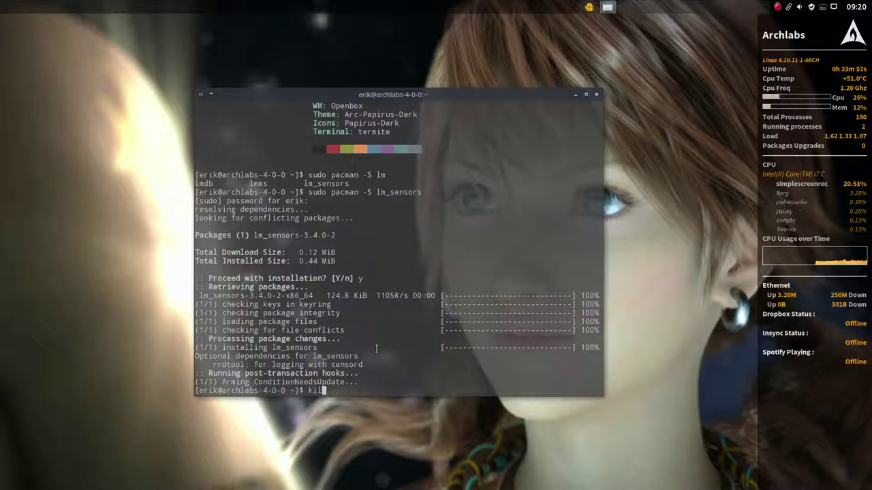
pyautogui.write('lall conky')
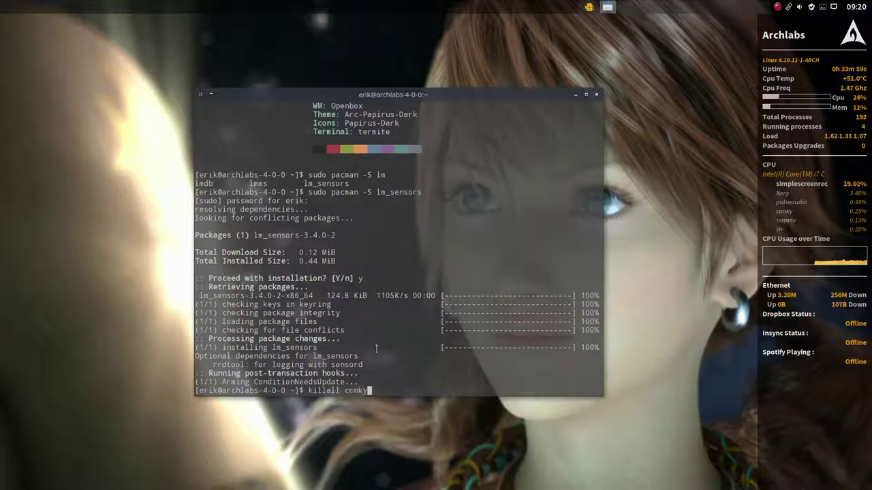
pyautogui.press('Return')
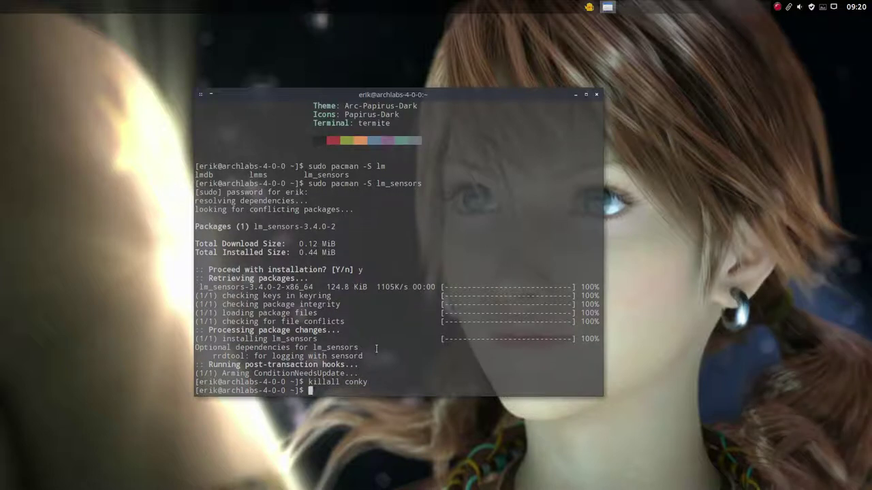
# Close the terminal and restart conky/AUL-acros.conkyrc from the Conky Chooser to show Cpu Temp
pyautogui.click(597, 96)
pyautogui.rightClick(455, 75)
pyautogui.moveTo(502, 254)
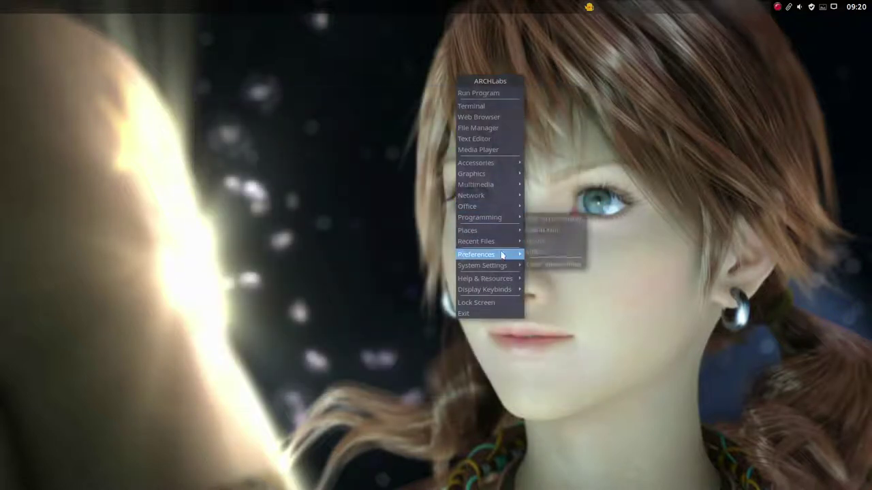
pyautogui.moveTo(608, 195)
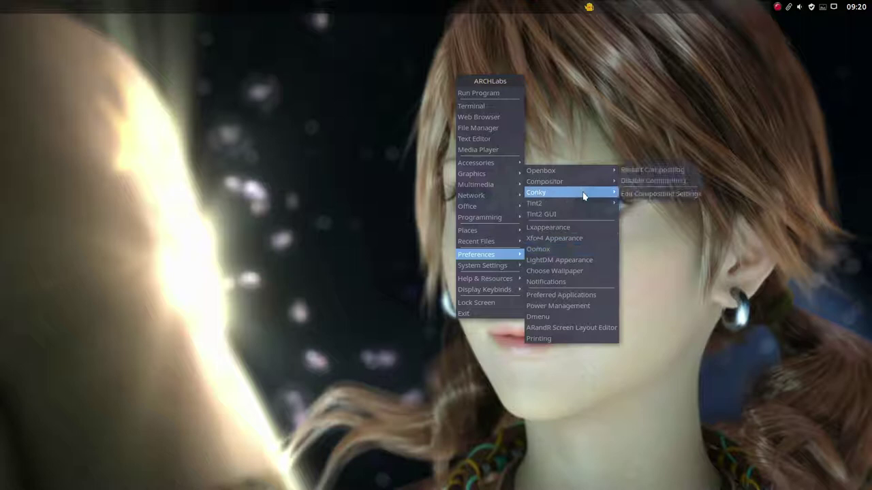
pyautogui.click(643, 156)
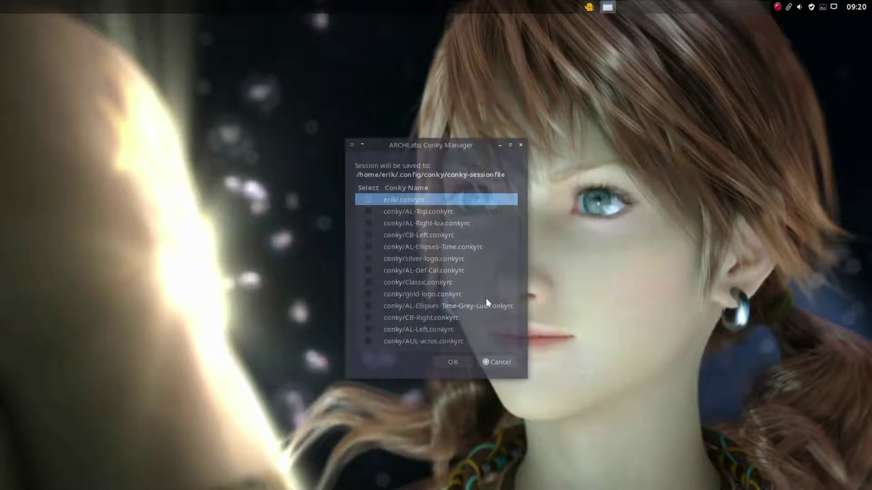
pyautogui.click(368, 342)
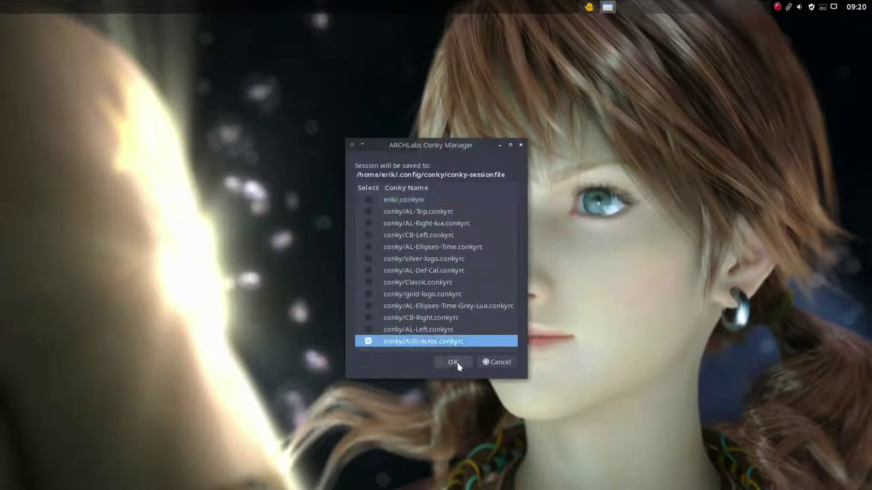
pyautogui.click(453, 362)
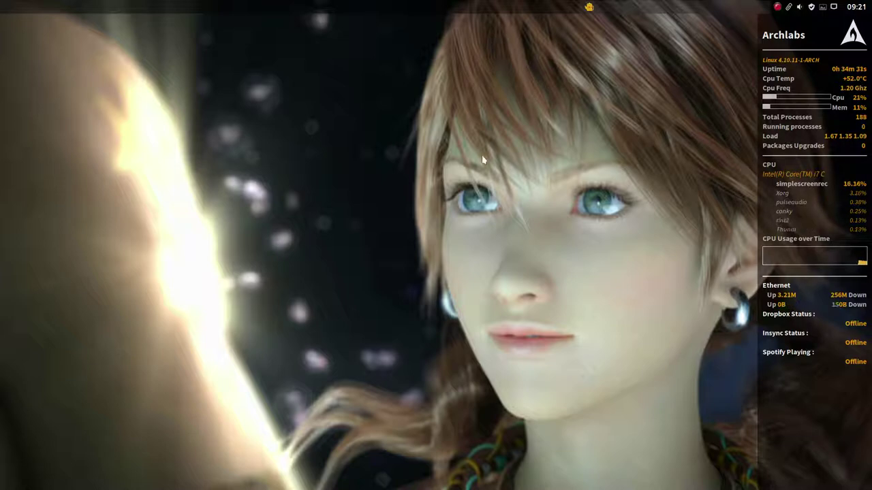
# Reopen the running AUL-acros.conkyrc in Geany via Preferences > Conky > Edit Conkys
pyautogui.rightClick(445, 149)
pyautogui.moveTo(489, 205)
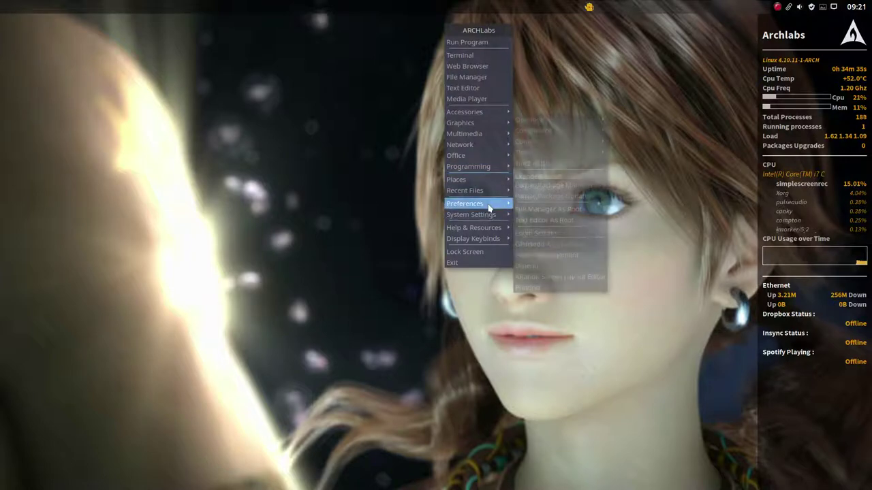
pyautogui.moveTo(564, 140)
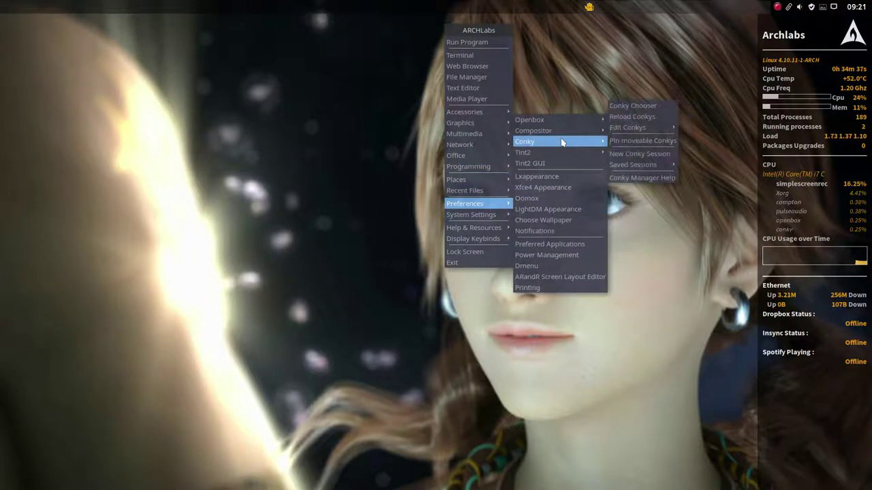
pyautogui.moveTo(631, 129)
pyautogui.moveTo(715, 139)
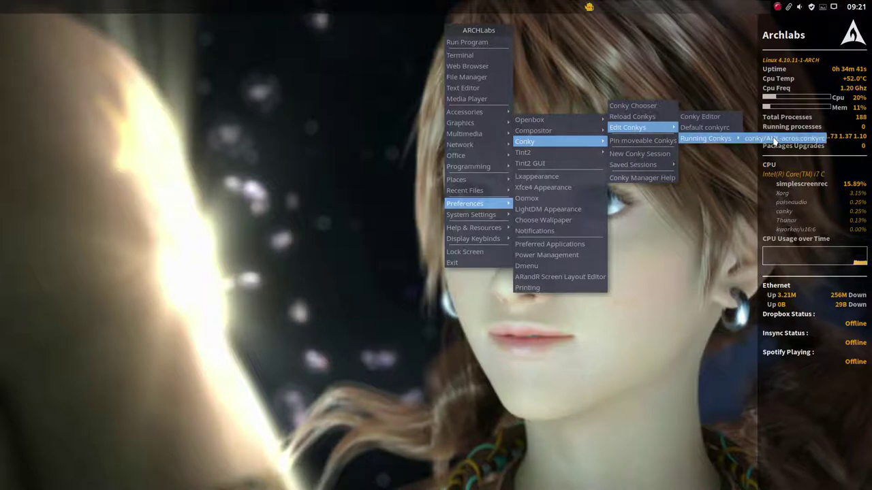
pyautogui.click(768, 140)
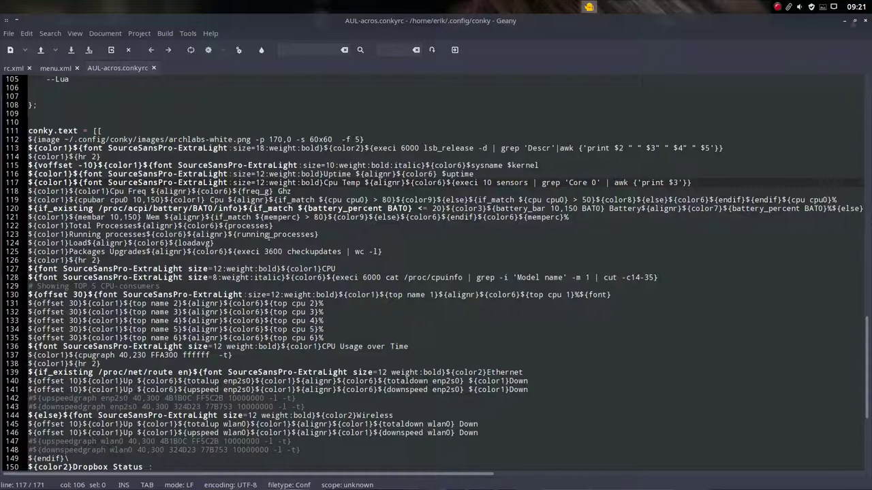
pyautogui.scroll(4, 255, 245)
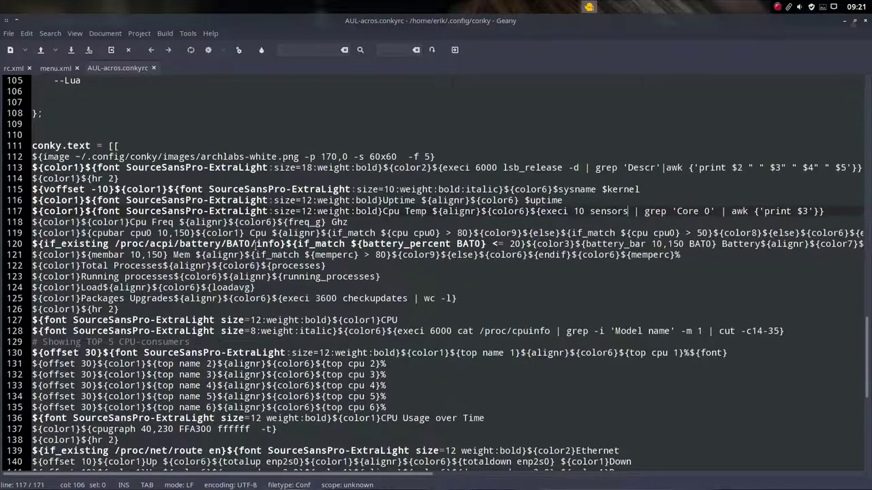
pyautogui.scroll(-5, 255, 247)
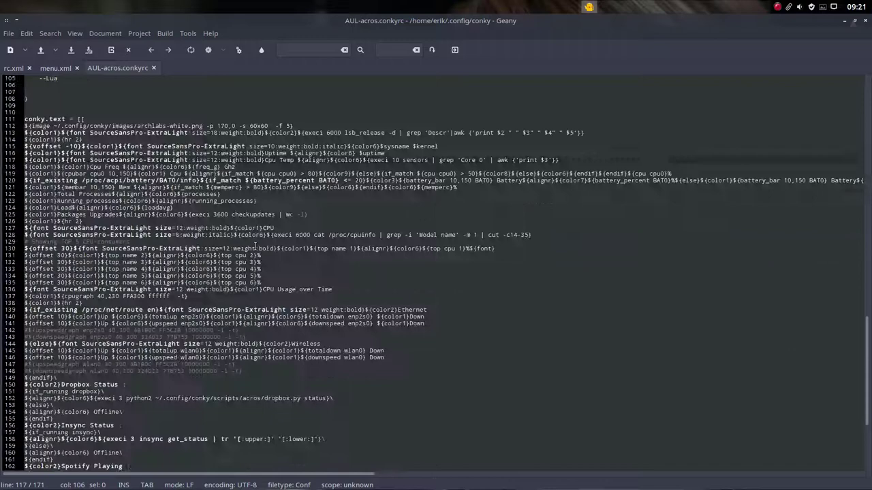
pyautogui.scroll(3, 249, 249)
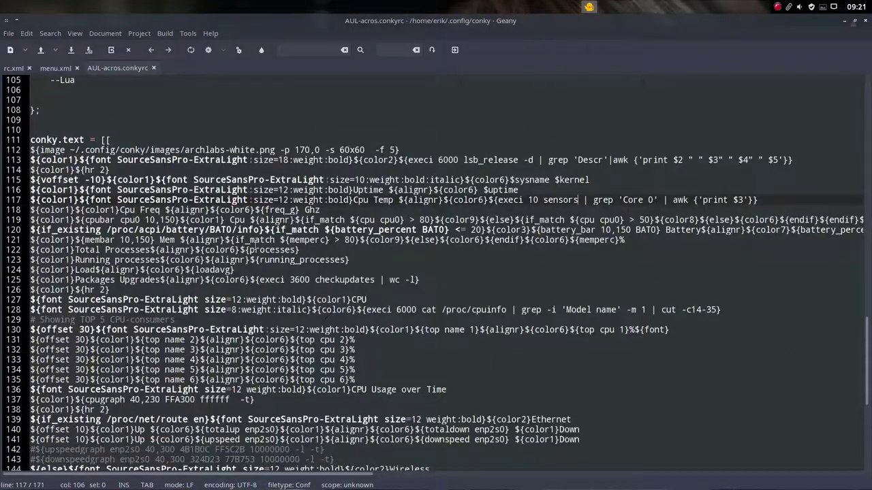
pyautogui.click(75, 34)
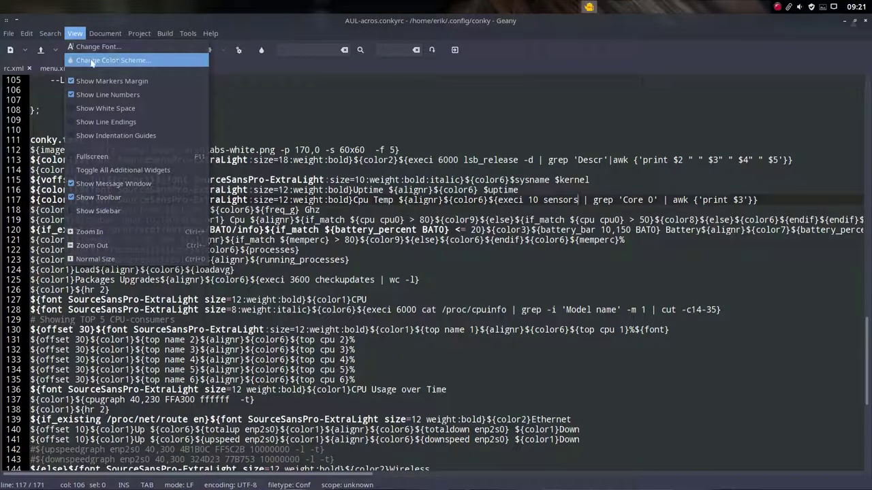
pyautogui.click(117, 62)
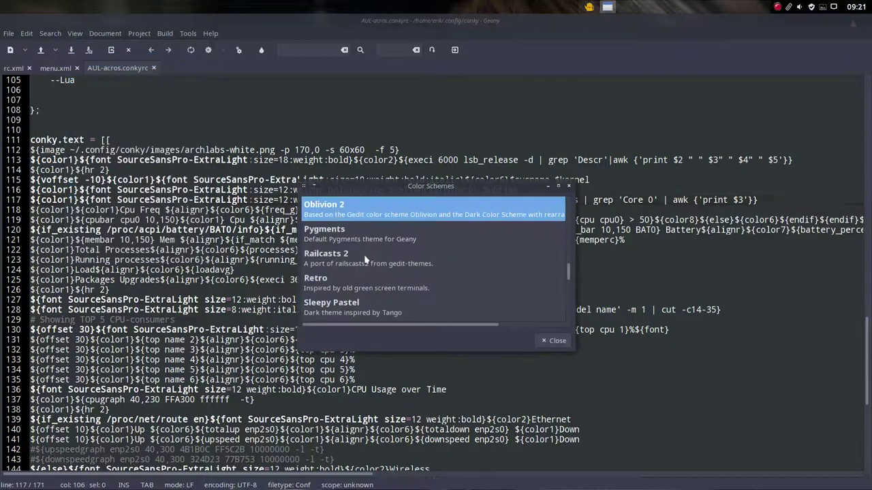
pyautogui.click(381, 234)
pyautogui.click(383, 262)
pyautogui.click(380, 291)
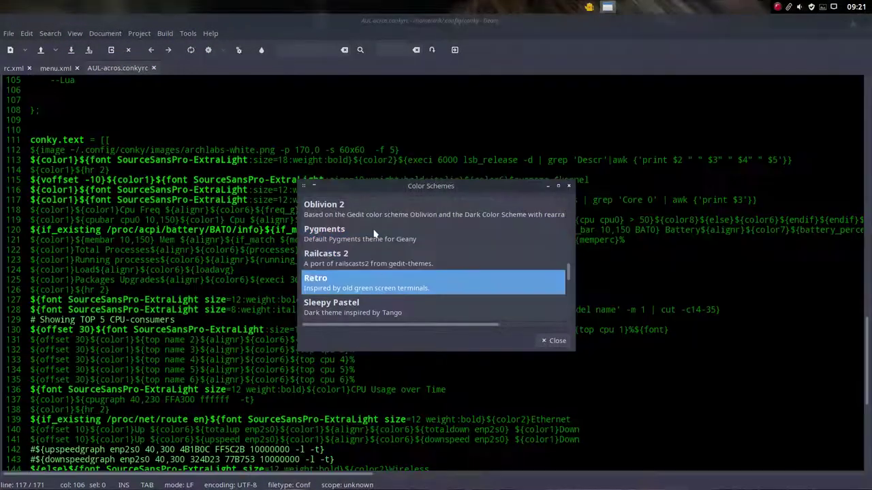
pyautogui.click(374, 219)
pyautogui.click(371, 238)
pyautogui.click(372, 218)
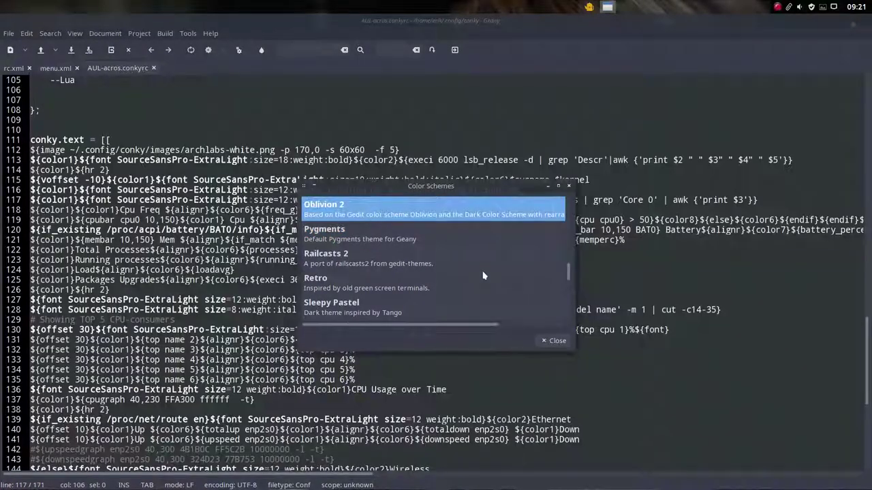
pyautogui.click(555, 340)
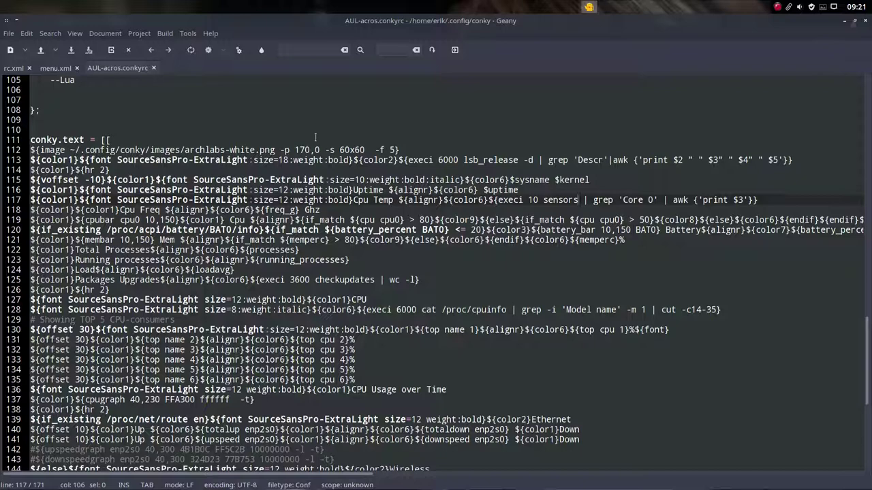
# Scroll to the Colours block and select color6's value #FFA300 on line 97
pyautogui.scroll(7, 516, 170)
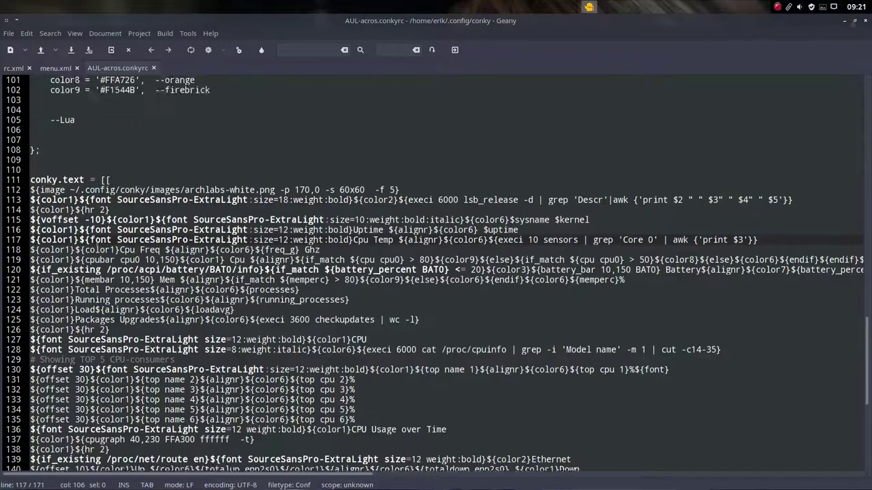
pyautogui.click(102, 219)
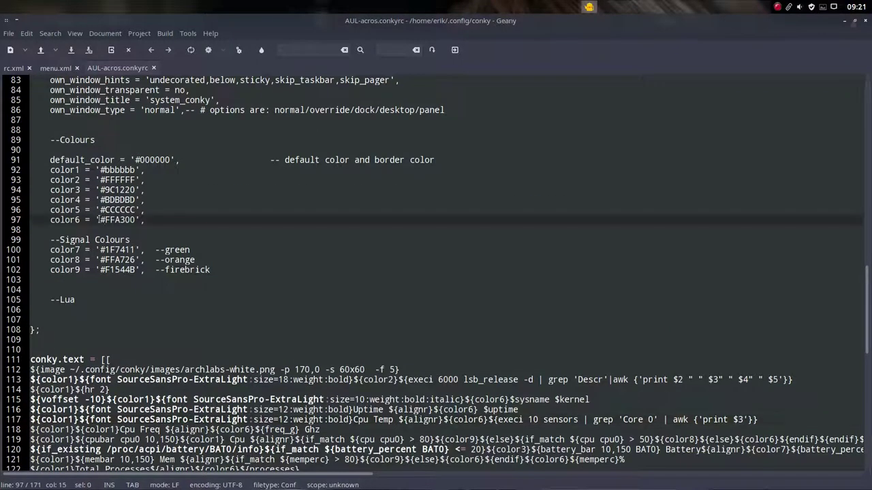
pyautogui.moveTo(98, 219); pyautogui.dragTo(136, 219)
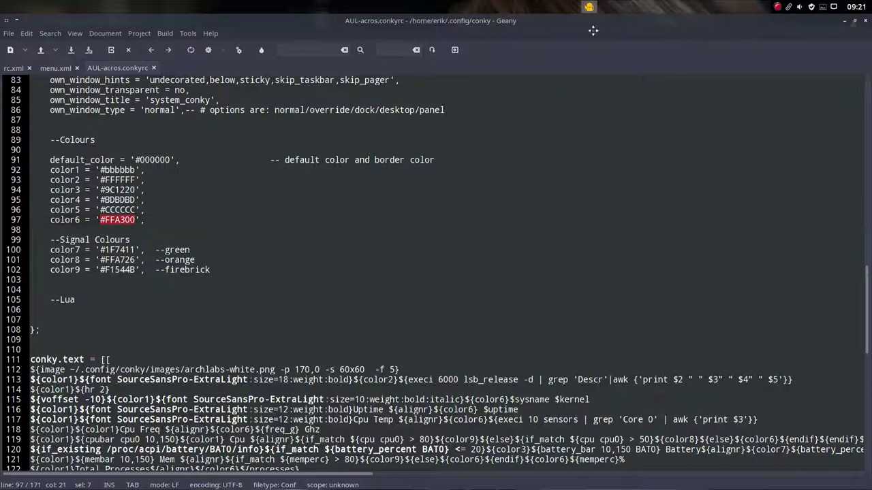
# Tile the Geany window to the left half of the screen and reselect #FFA300
pyautogui.doubleClick(460, 27)
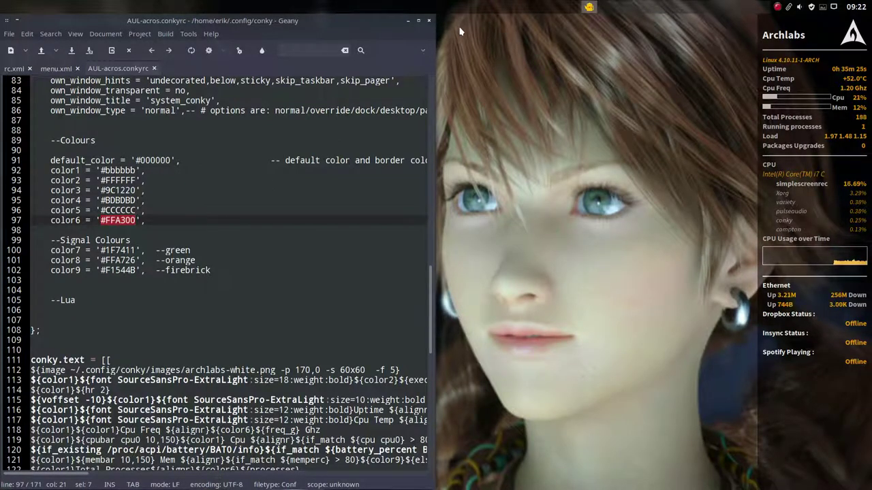
pyautogui.press('super+Up')
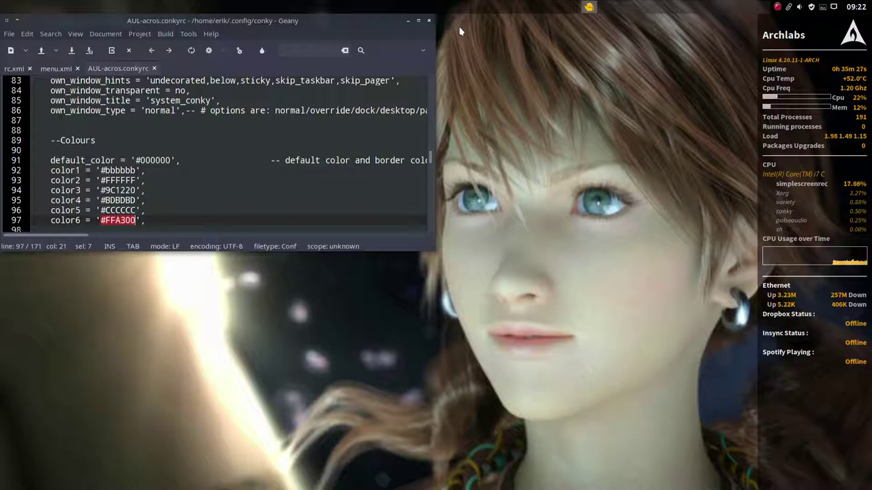
pyautogui.press('super+Right')
pyautogui.press('super+Right')
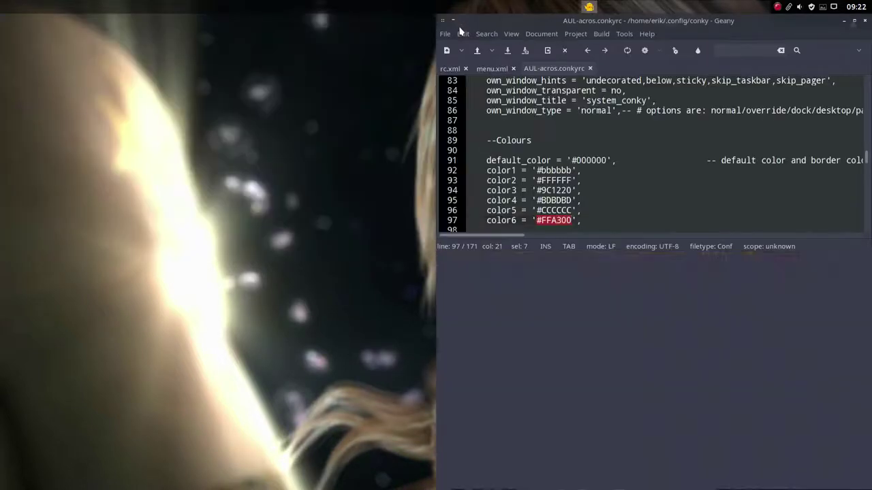
pyautogui.press('super+Down')
pyautogui.press('super+Left')
pyautogui.press('super+Up')
pyautogui.press('super+Down')
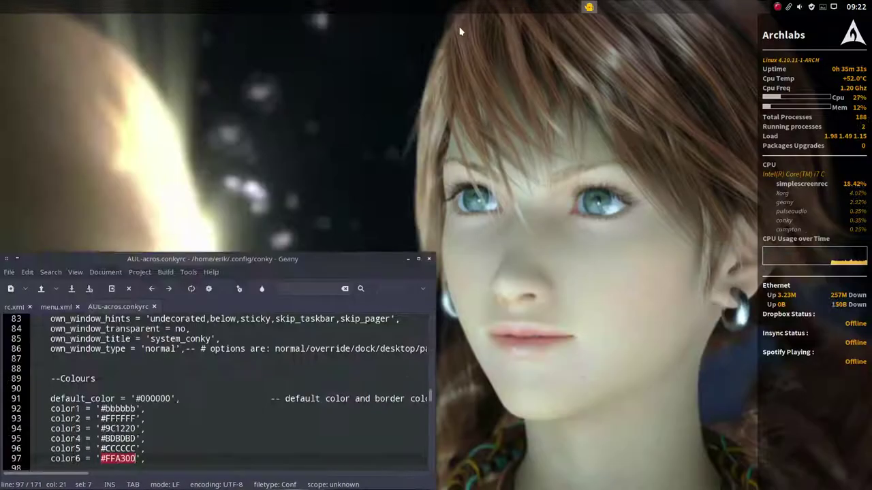
pyautogui.press('super+Up')
pyautogui.press('super+Down')
pyautogui.press('super+Up')
pyautogui.press('super+Right')
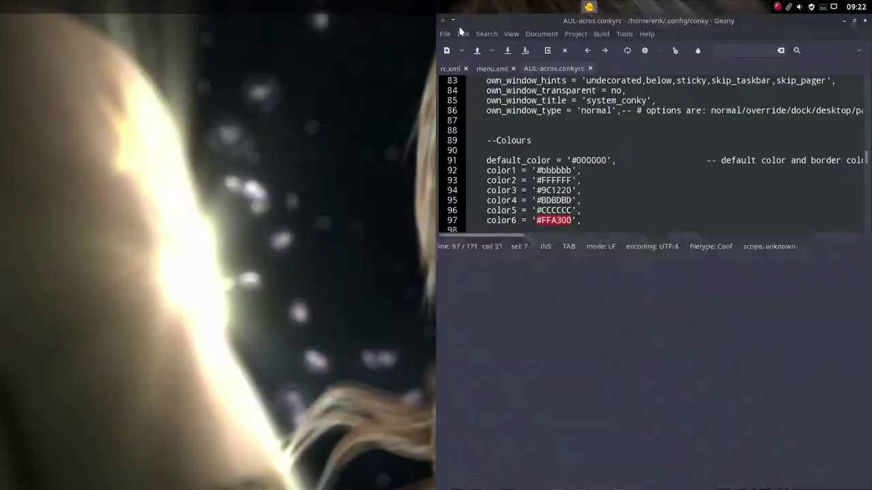
pyautogui.press('super+Left')
pyautogui.press('super+Down')
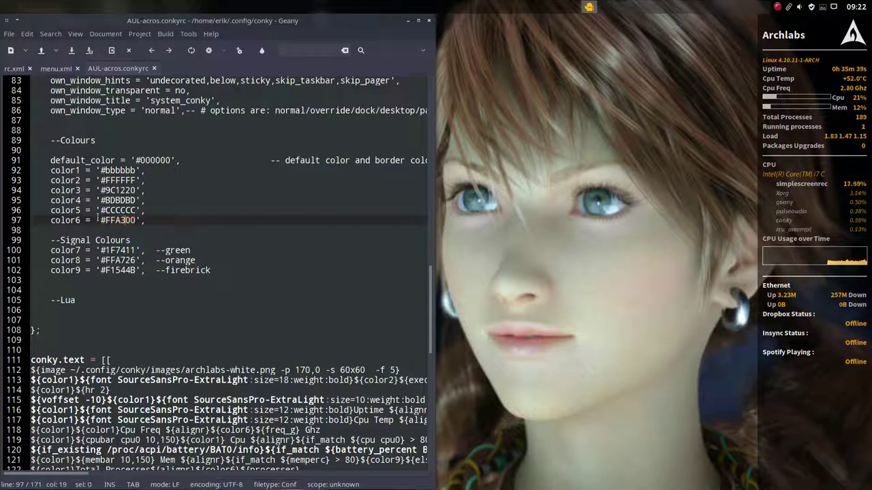
pyautogui.moveTo(96, 220); pyautogui.dragTo(137, 220)
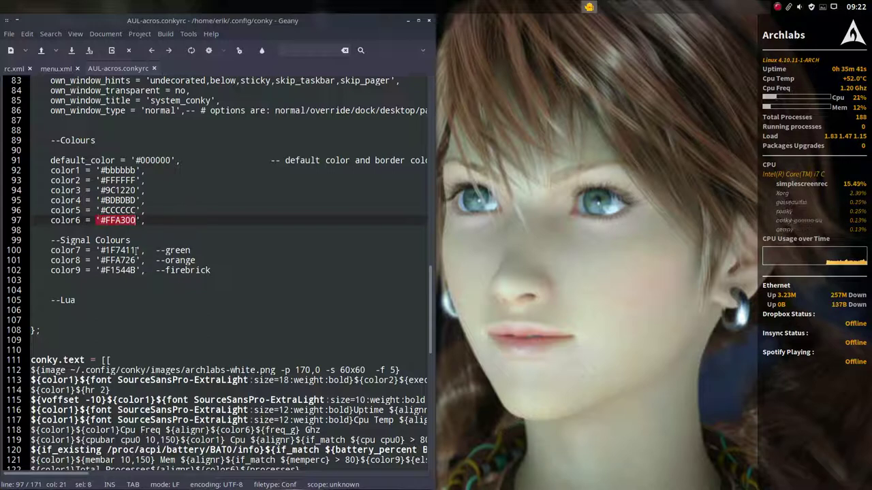